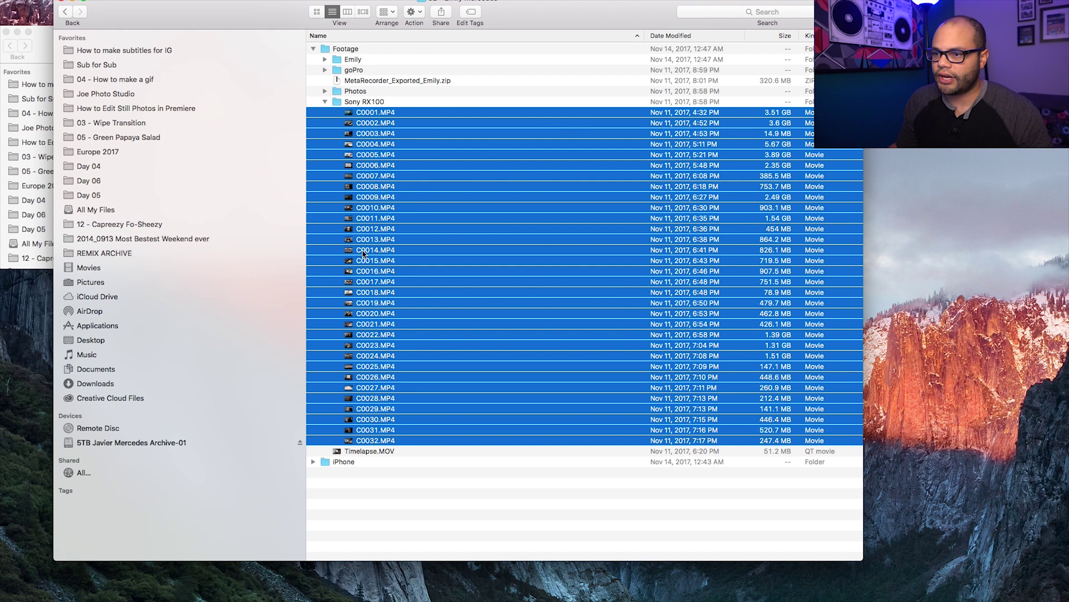
- Select all 32 clips C0001 through C0032 and start renaming them
left_click(368, 103)
left_click(384, 114)
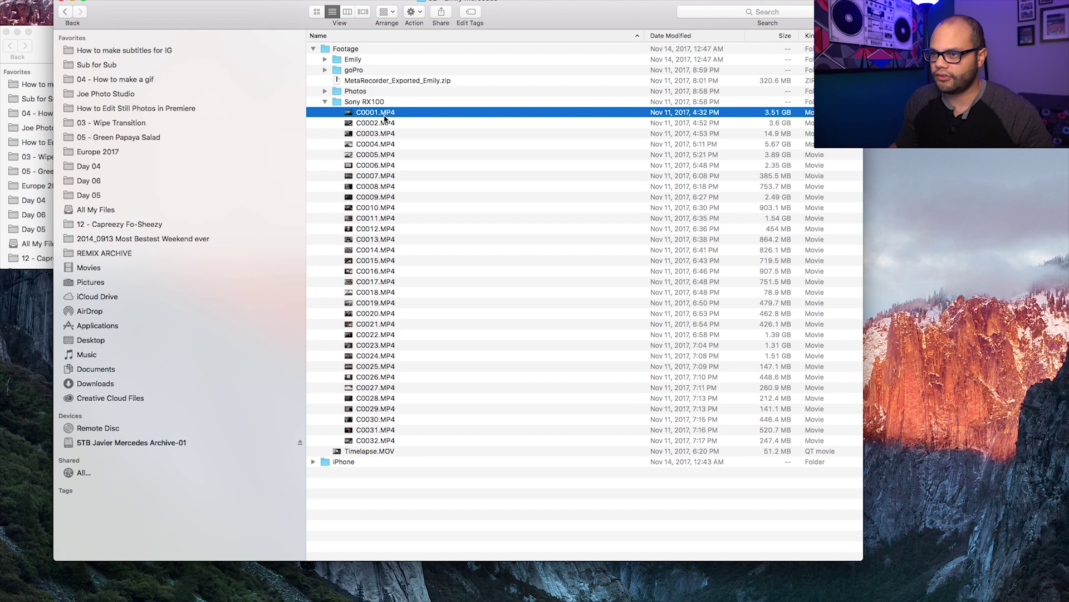
left_click(368, 441, "shift")
right_click(368, 443)
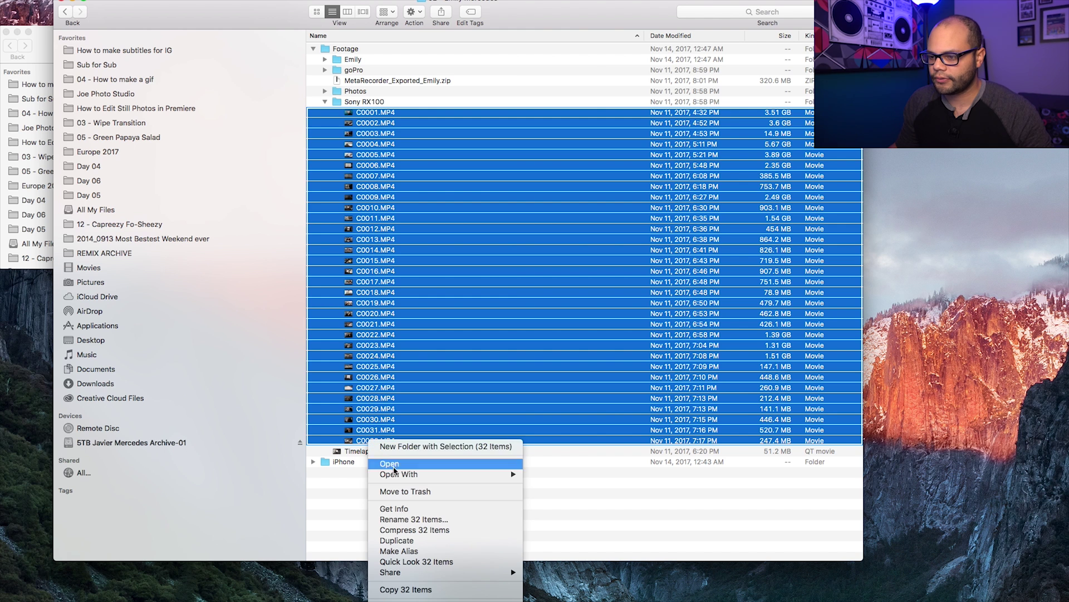
left_click(419, 519)
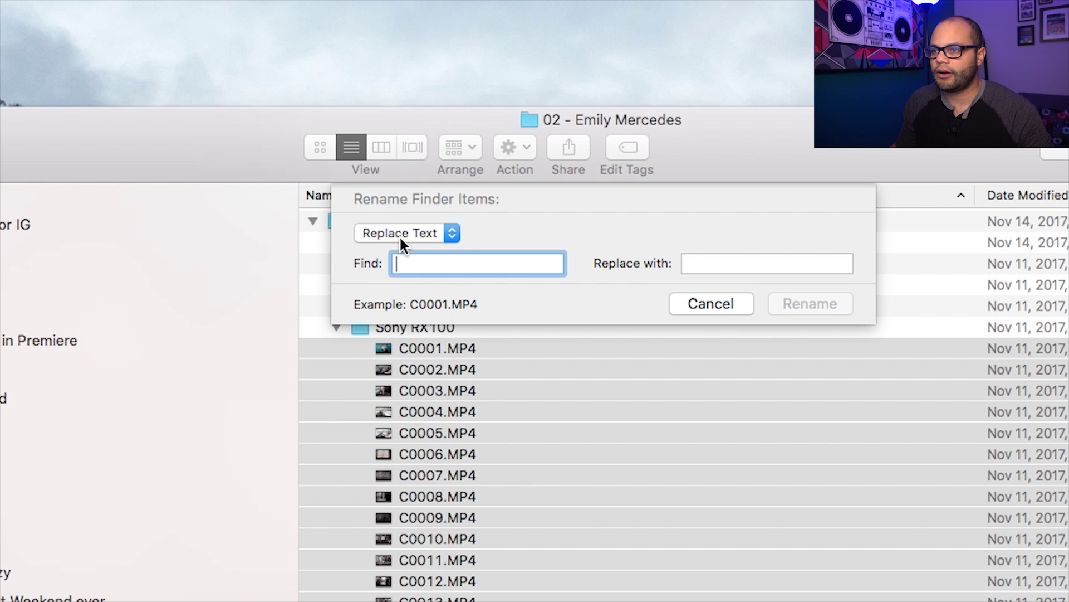
- Keep Replace Text, replacing 'C00' with 'EMILY SHOOT -' across all 32 clips
left_click(357, 56)
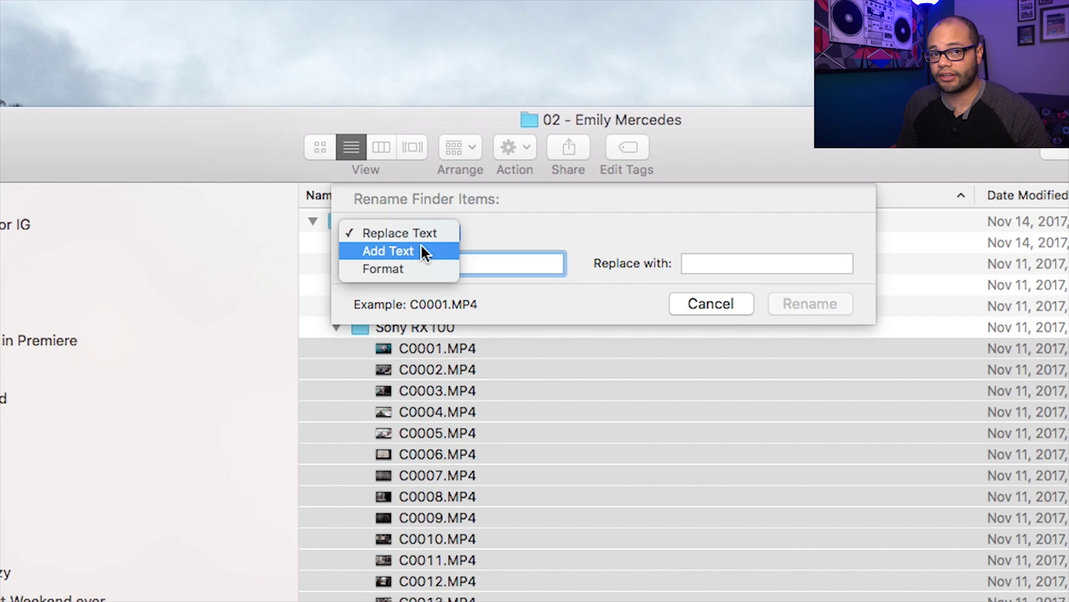
key("Escape")
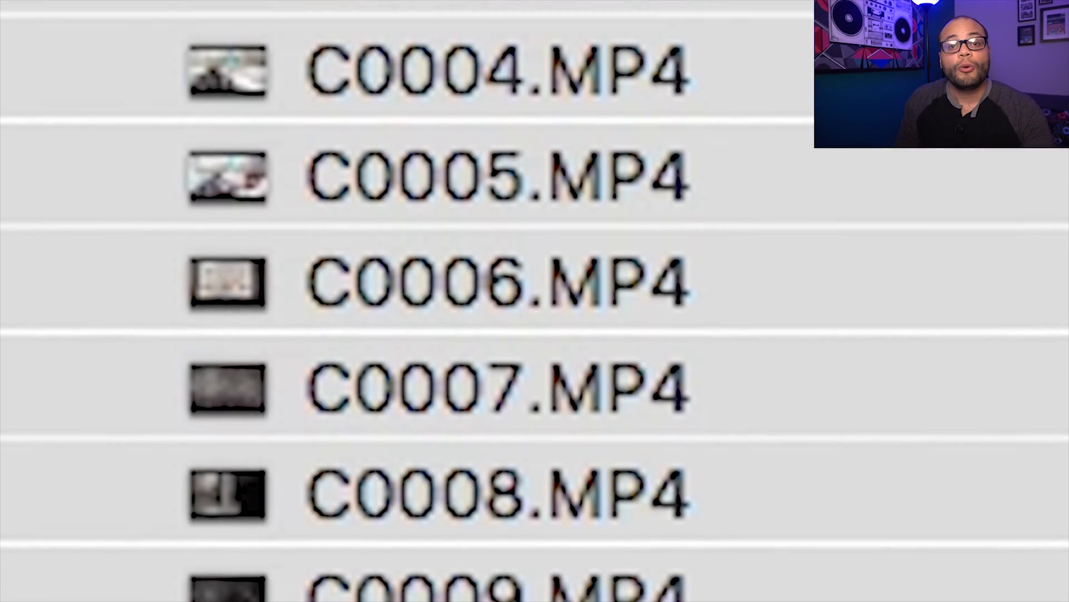
type("C")
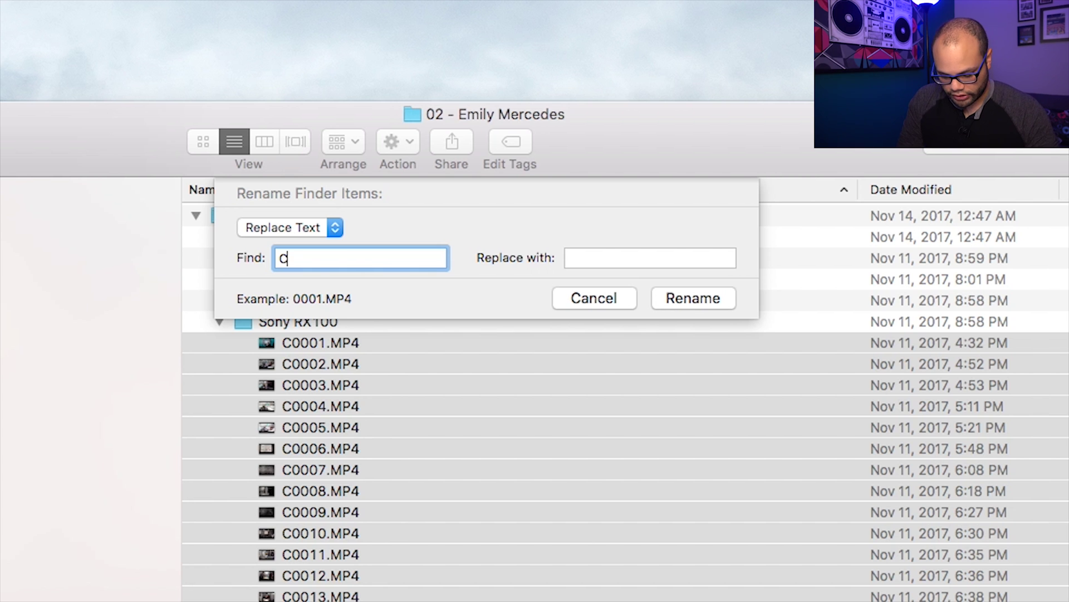
type("00")
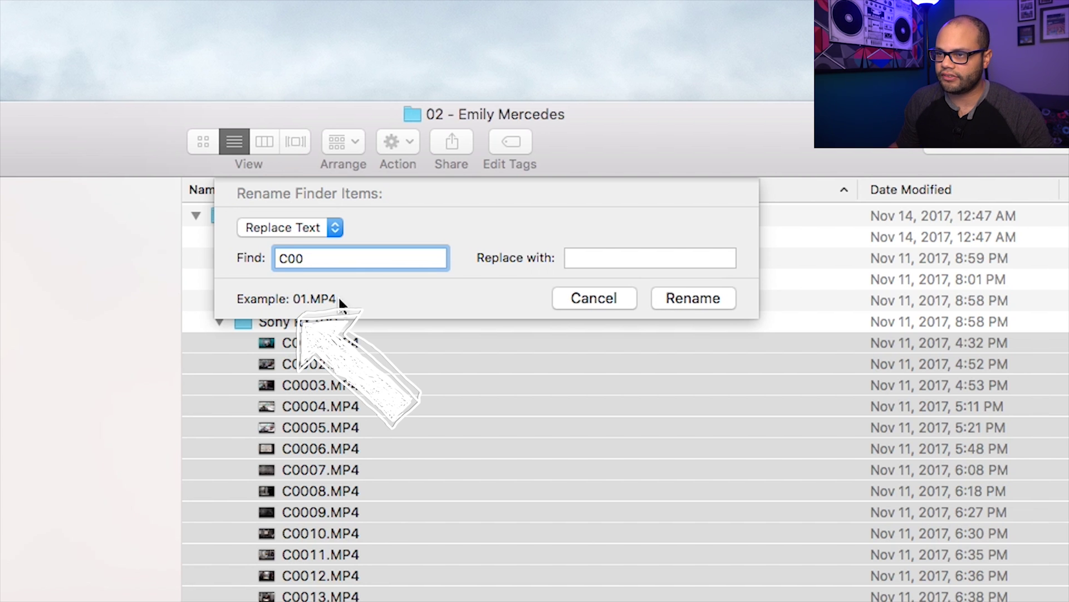
key("BackSpace")
key("BackSpace")
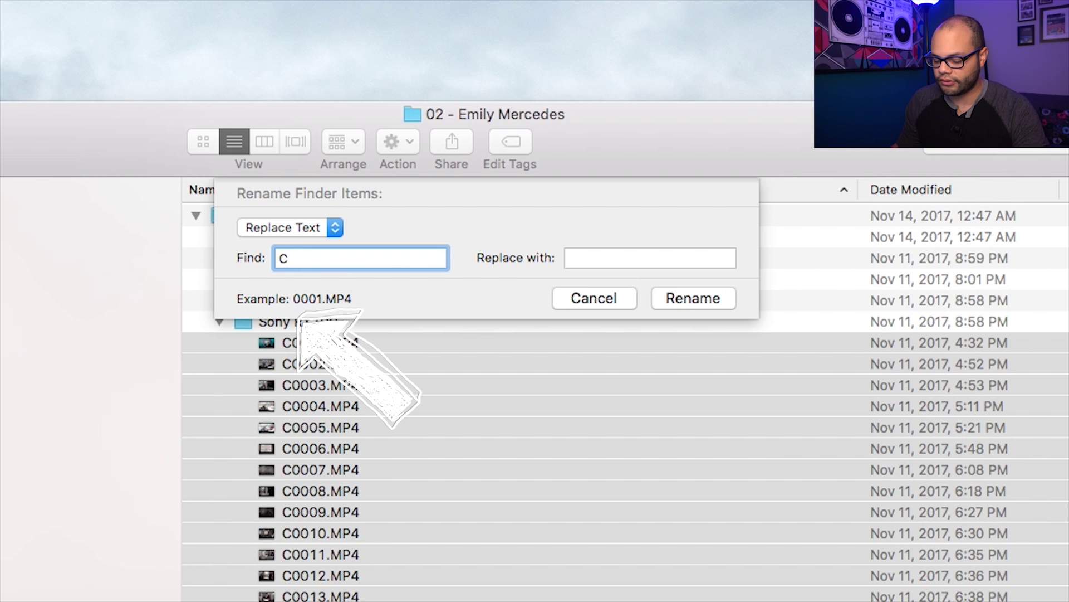
type("00")
left_click(612, 254)
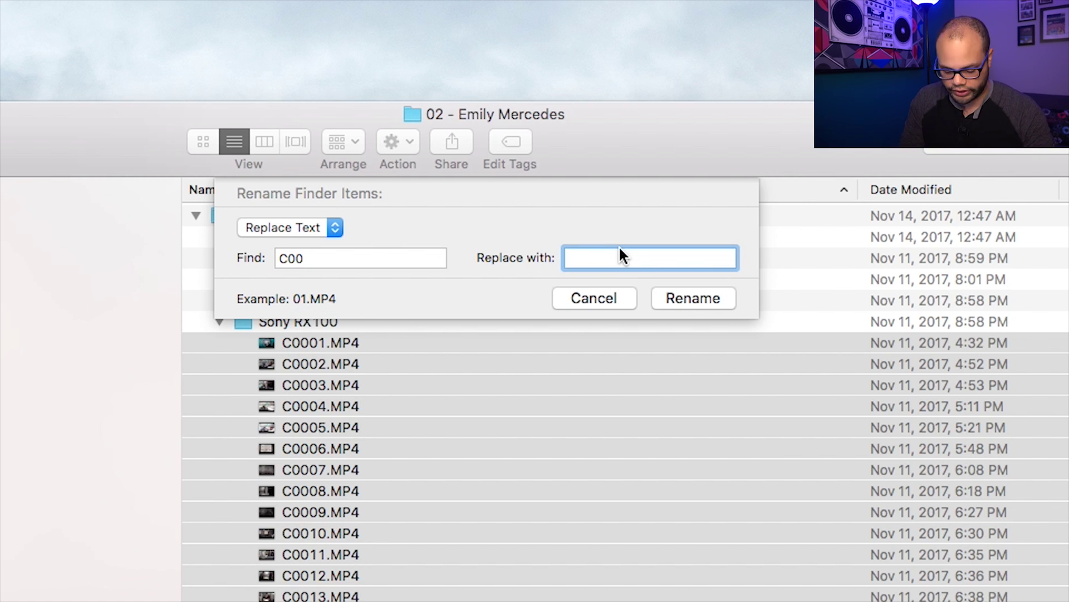
type("EMILY SHOOT -")
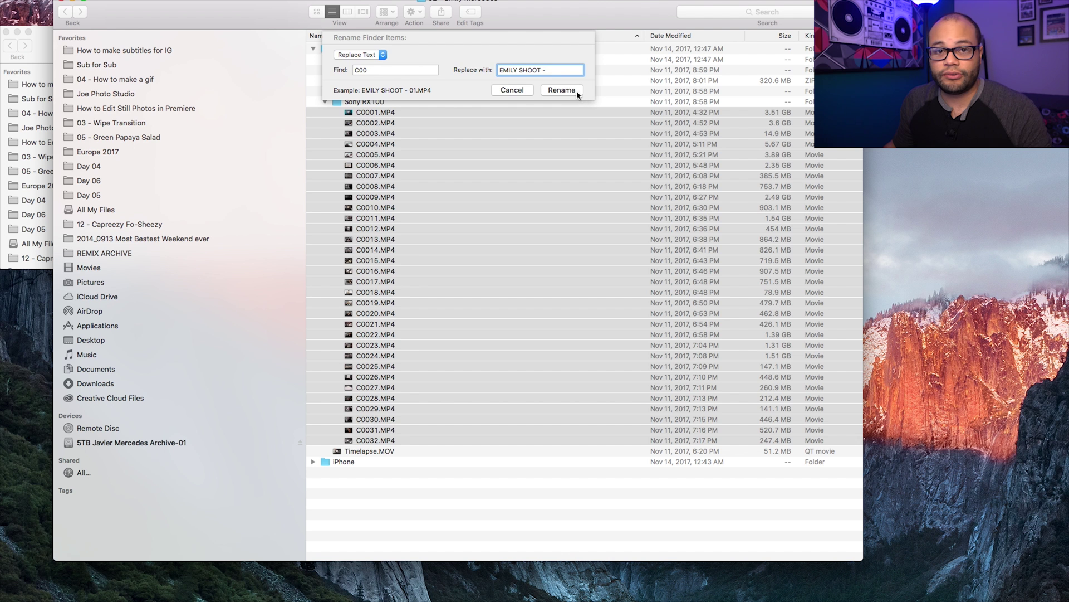
left_click(574, 92)
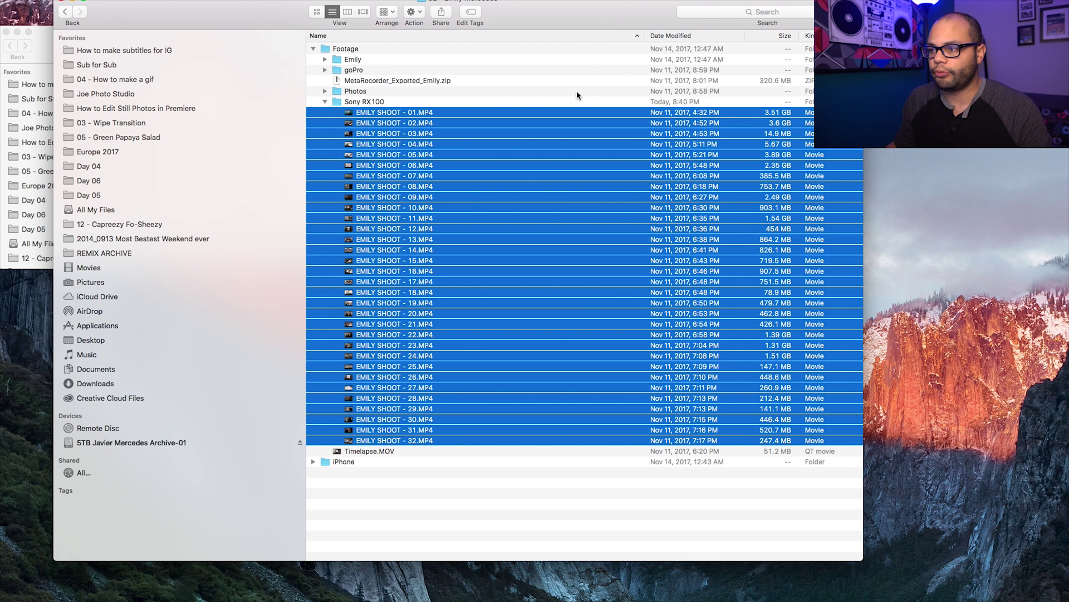
left_click(390, 228)
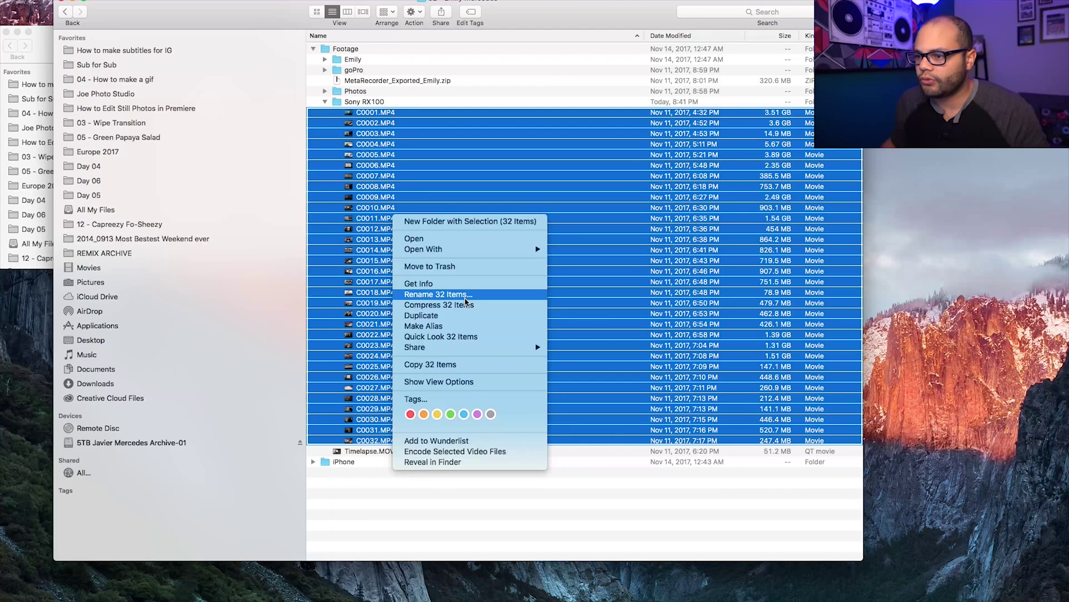
- Use Add Text after name to append ' - Emily Mercedes Art' to all 32 clips
left_click(466, 303)
key("BackSpace")
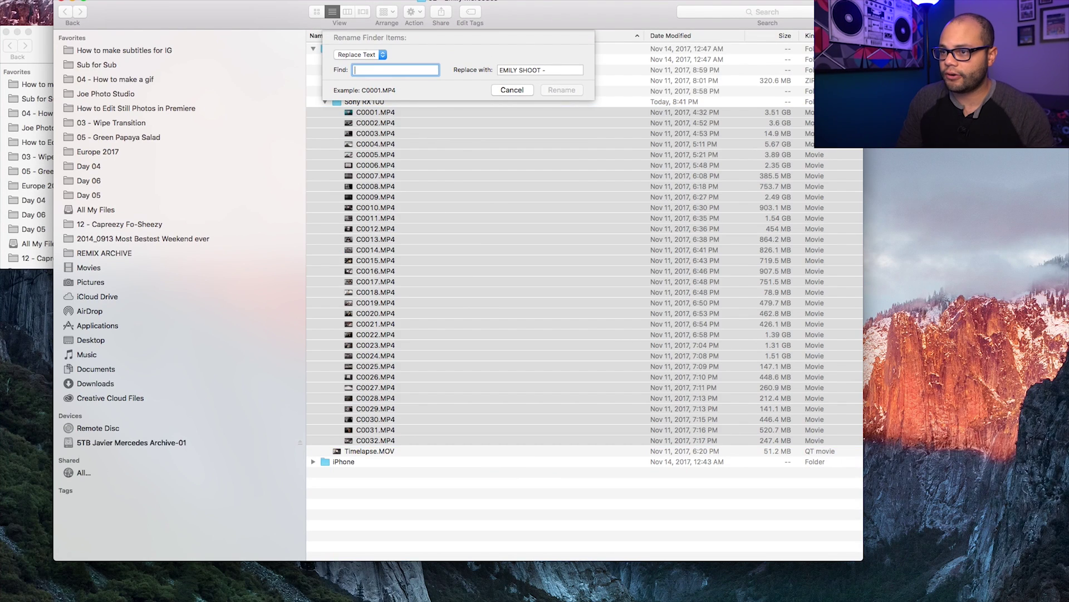
left_click(305, 146)
left_click(299, 151)
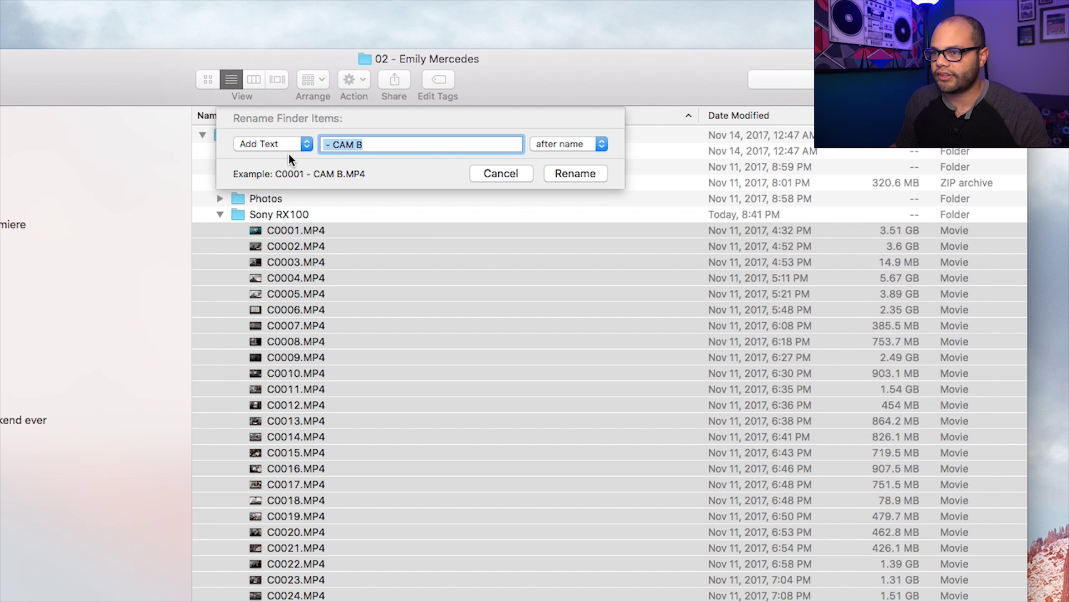
left_click(560, 142)
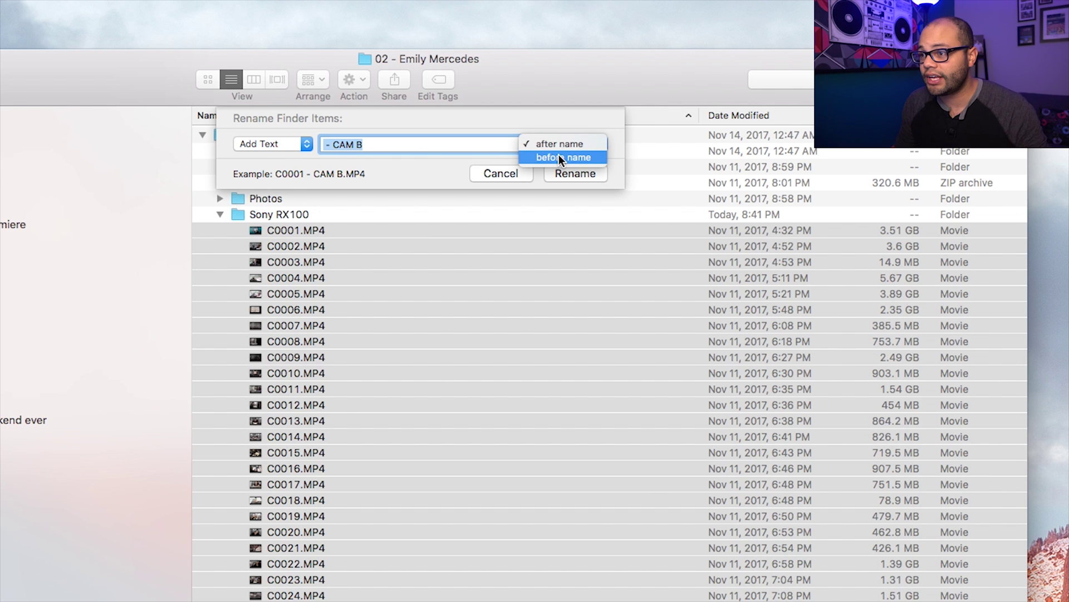
left_click(419, 143)
key("BackSpace")
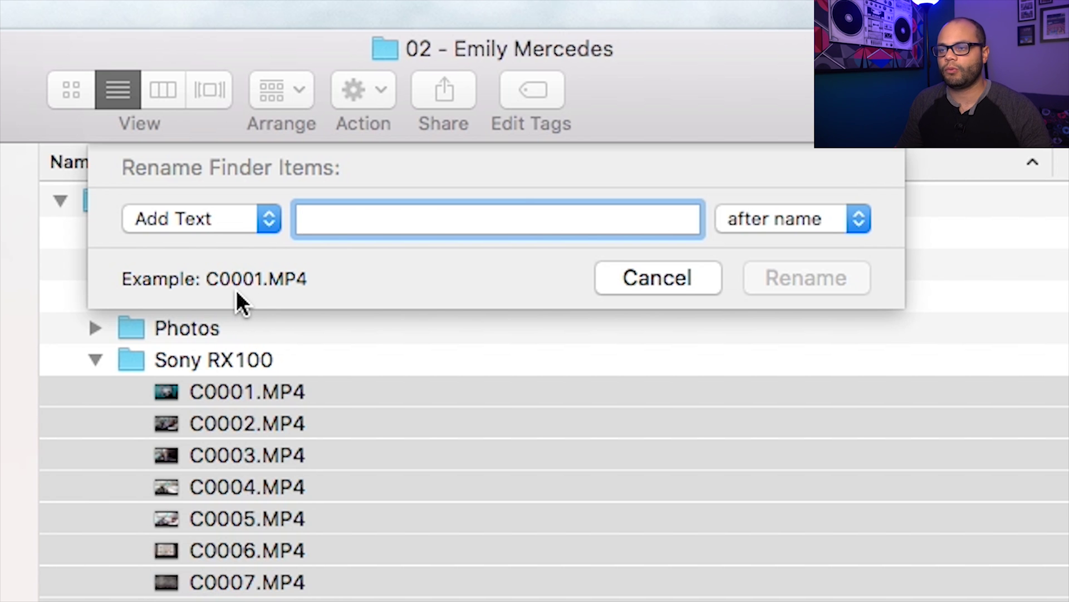
type("Emily Mercedes Ar")
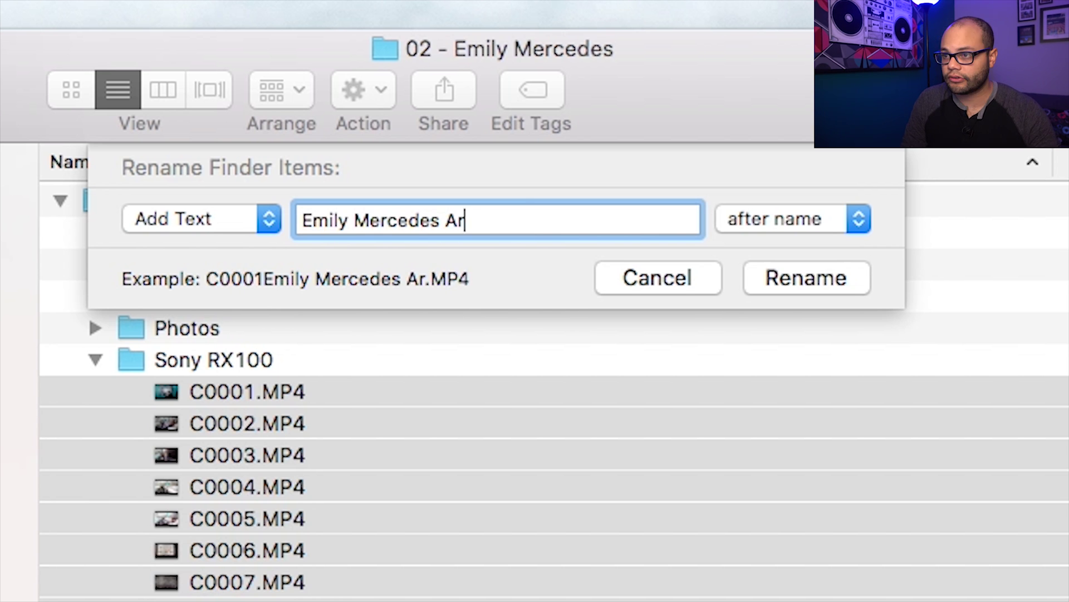
type("t  -")
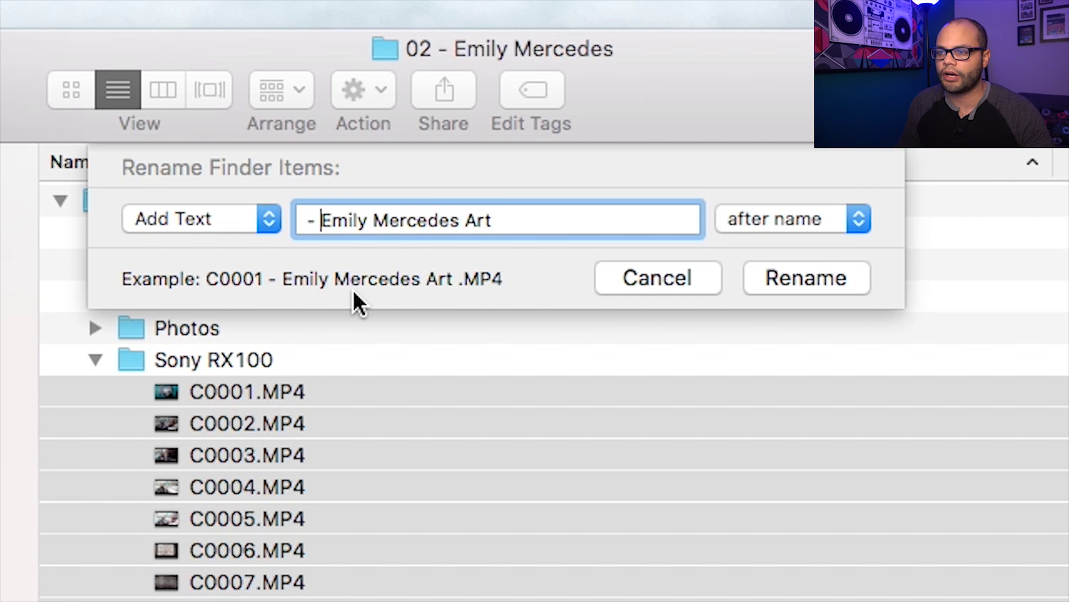
left_click(506, 228)
key("BackSpace")
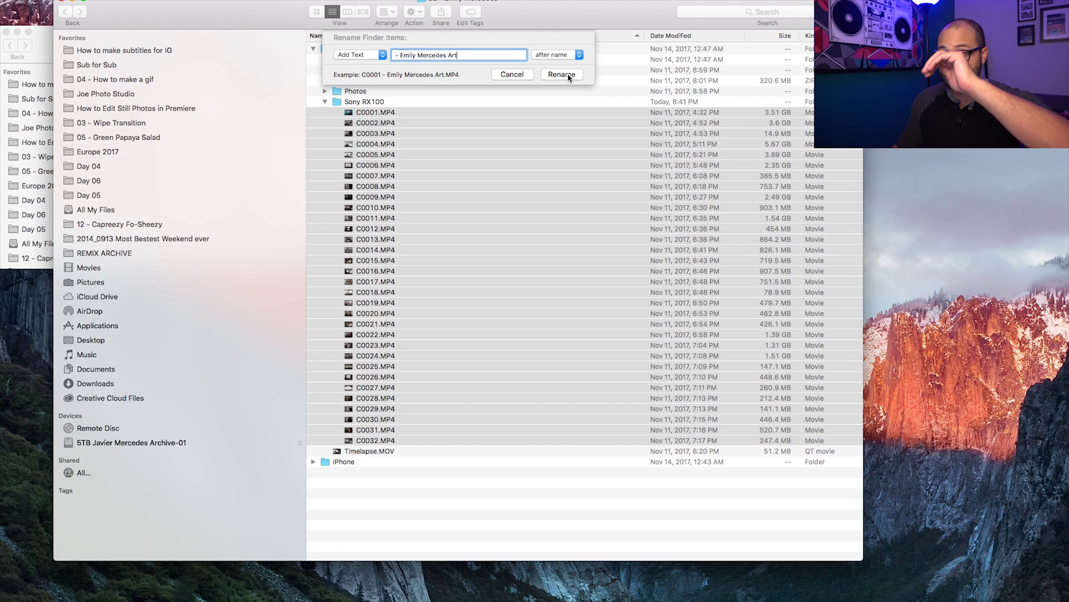
left_click(819, 283)
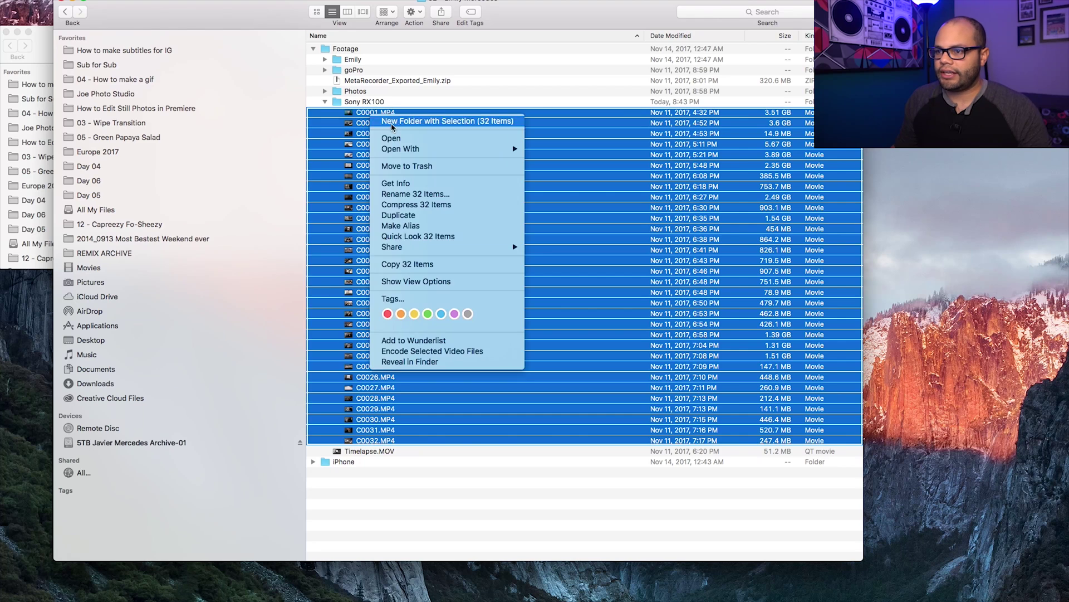
- Rename the 32 clips with Format, Name and Index, custom name 'Emily Mercedes Art', numbered 1–32
left_click(440, 193)
left_click(371, 56)
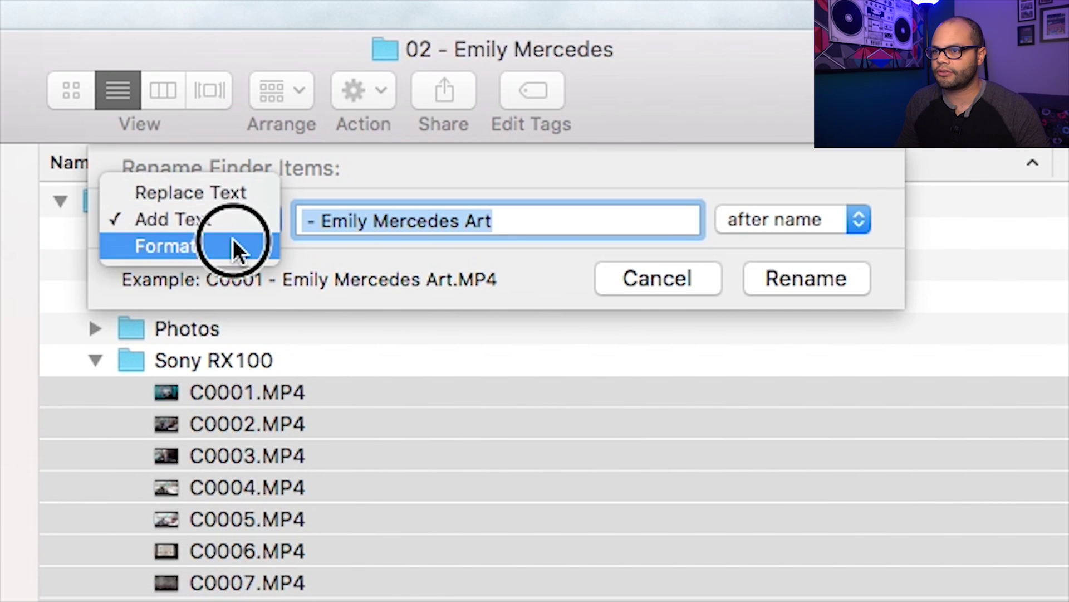
left_click(234, 245)
left_click(315, 263)
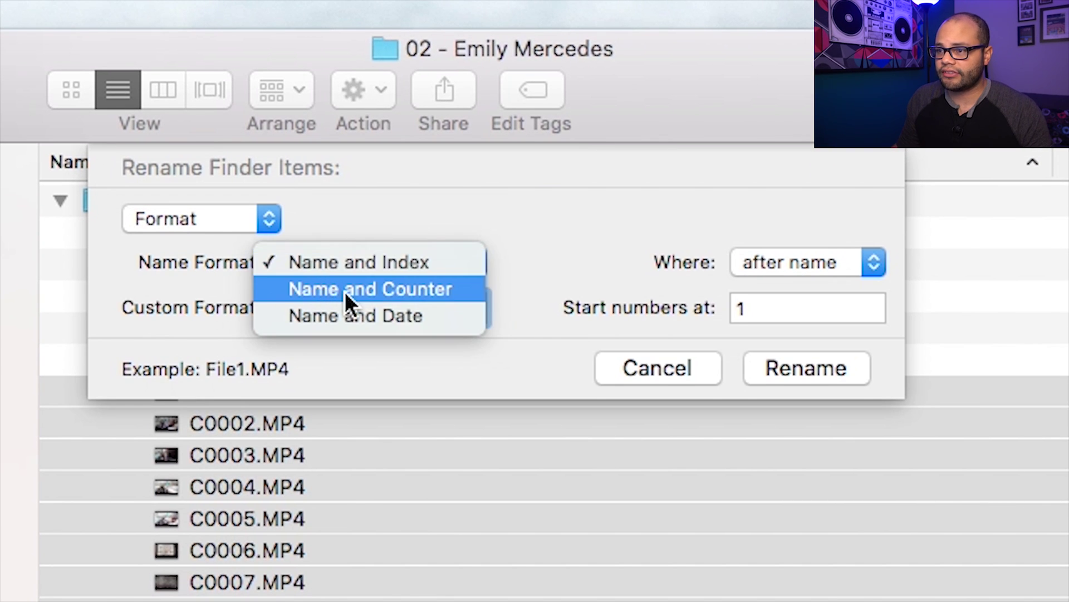
left_click(610, 205)
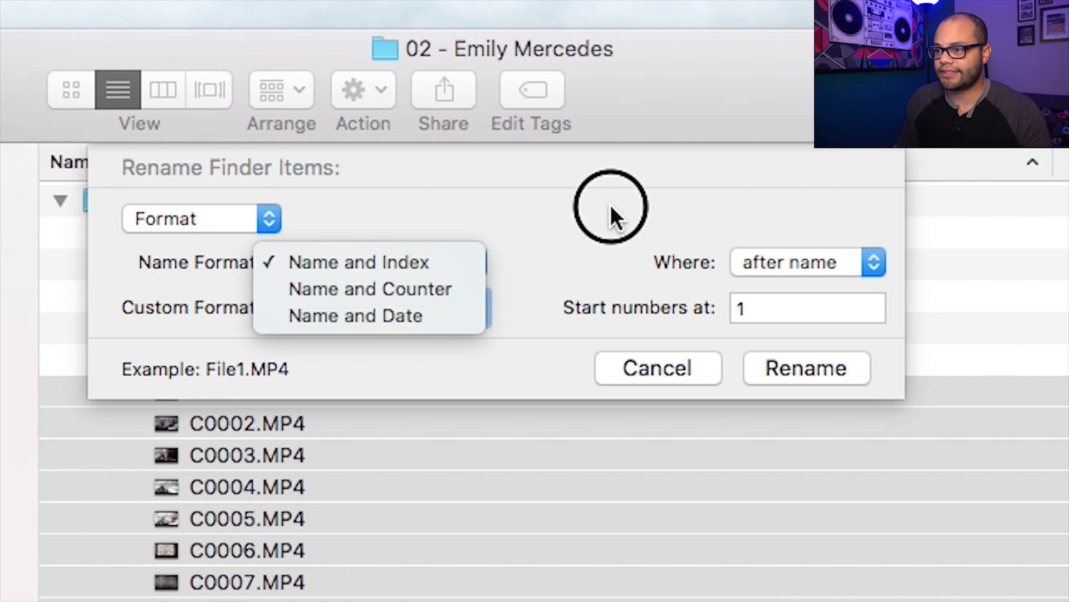
type("Emily Mercedes Ar")
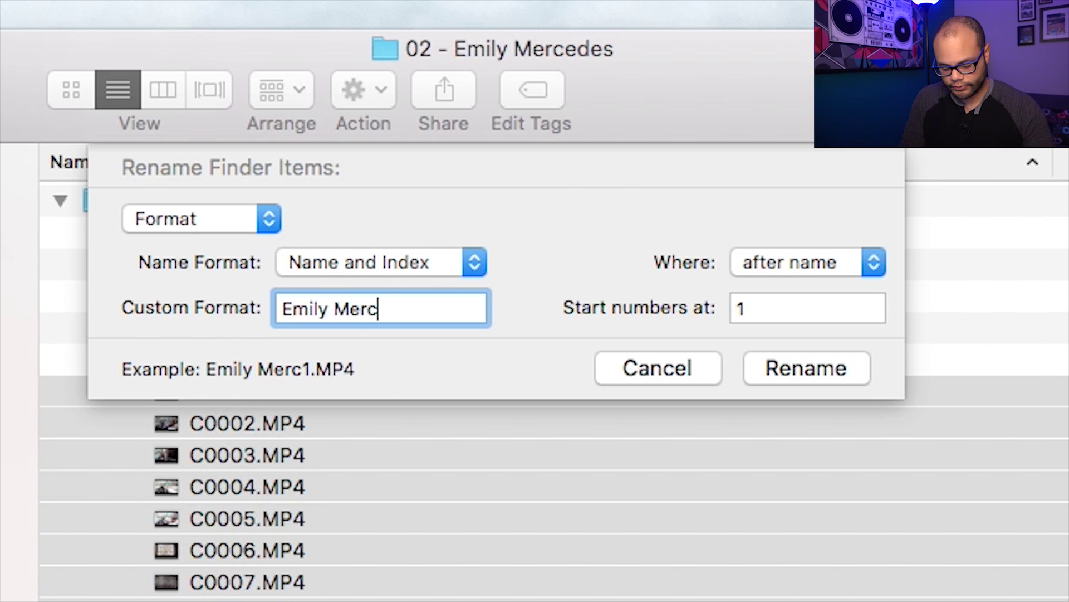
type("t")
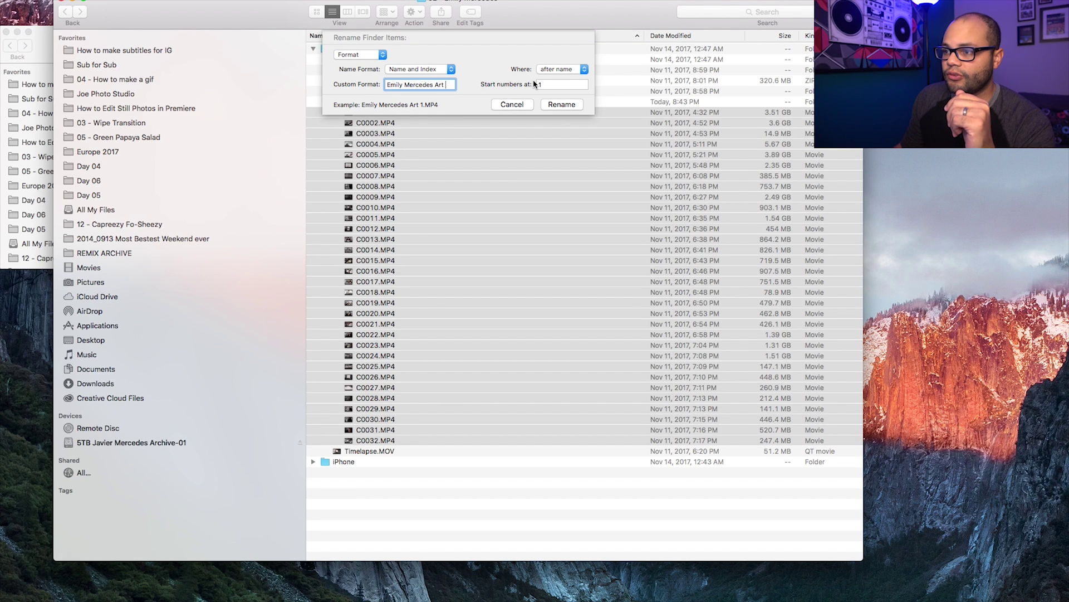
left_click(563, 105)
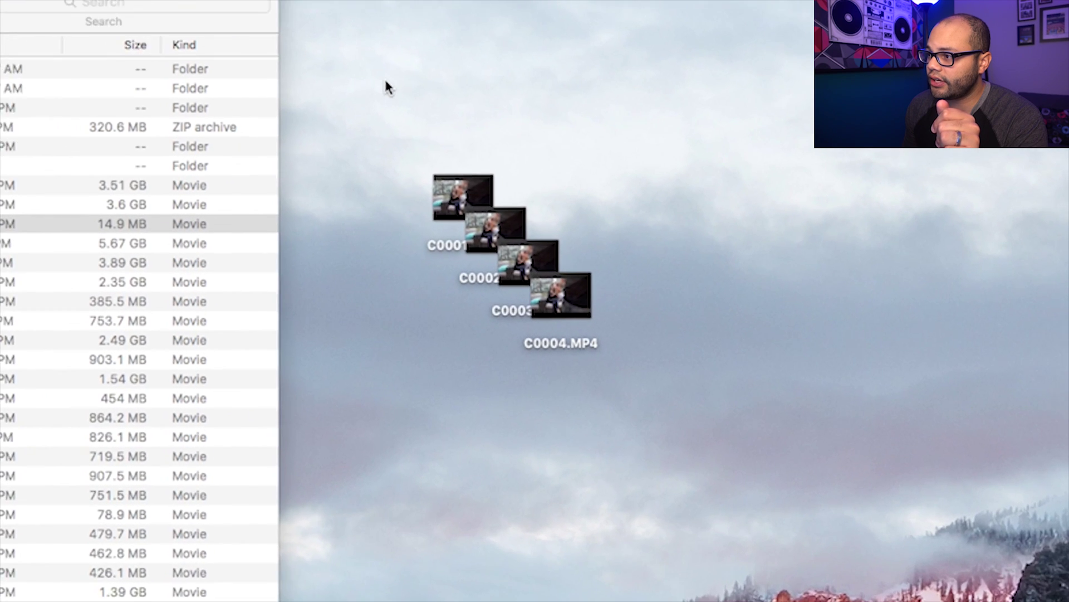
- Select the four C000 clips on the desktop and start renaming them
left_click_drag(690, 121, 761, 226)
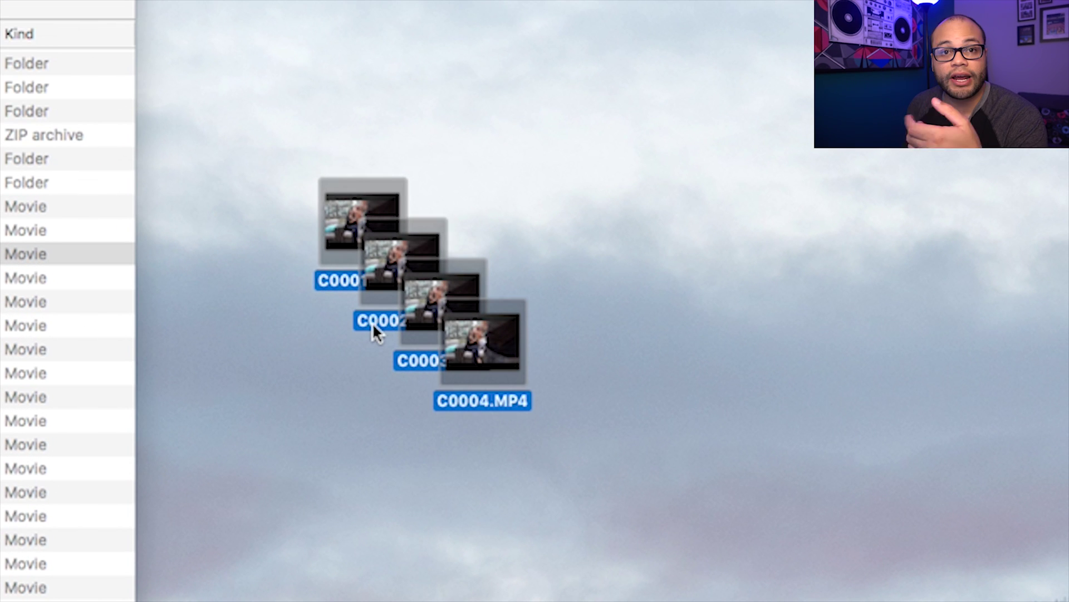
left_click_drag(372, 322, 372, 266)
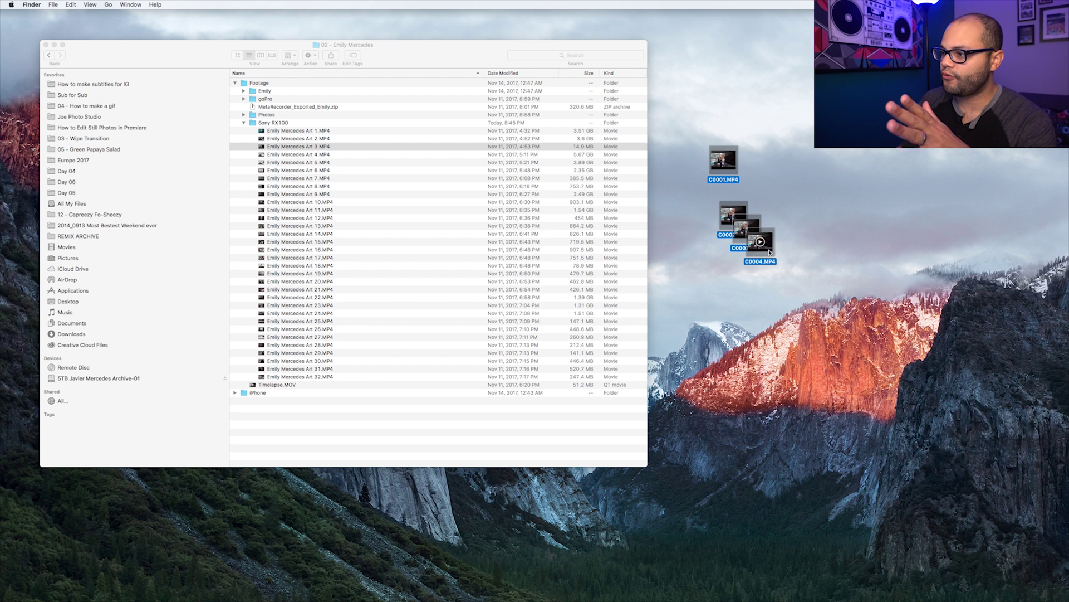
right_click(769, 249)
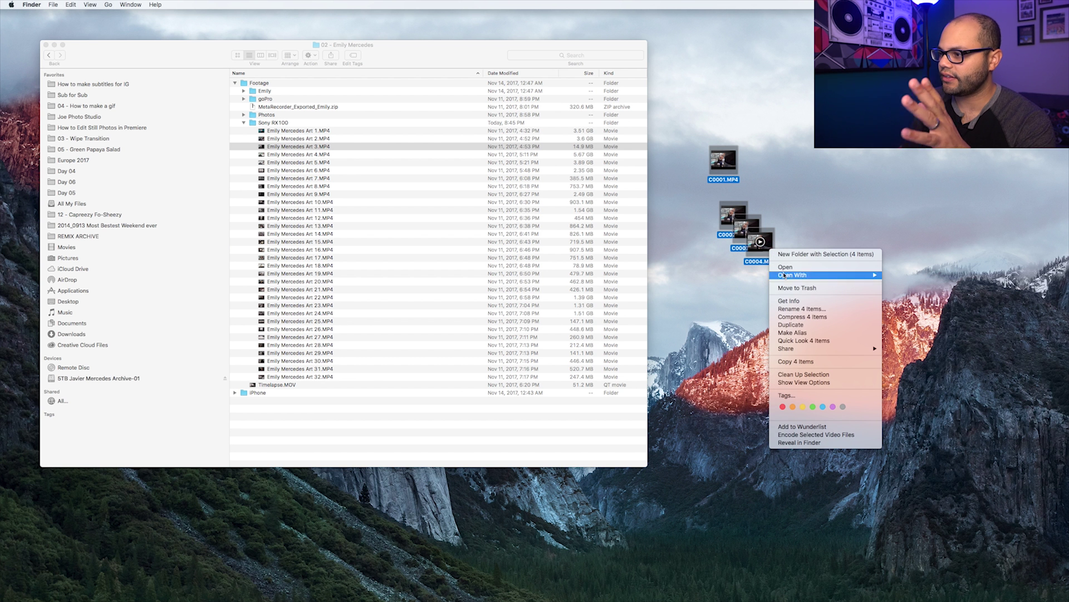
left_click(801, 311)
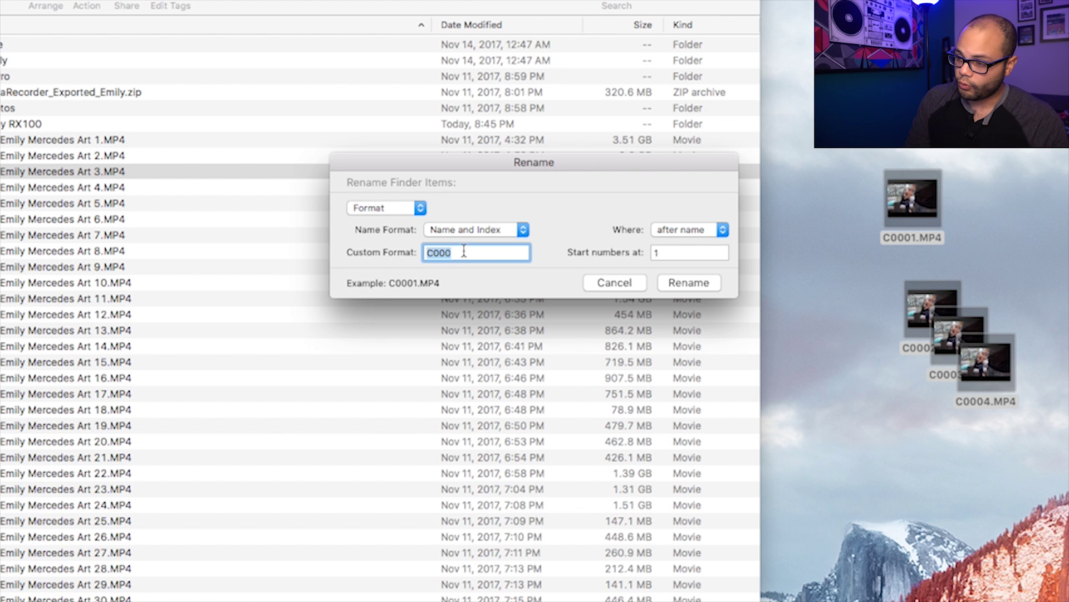
- Name them Emily Mercedes Art starting at 33, then move them into the Sony RX100 folder
key("BackSpace")
type("Emily Mercedes Art 7")
key("BackSpace")
key("BackSpace")
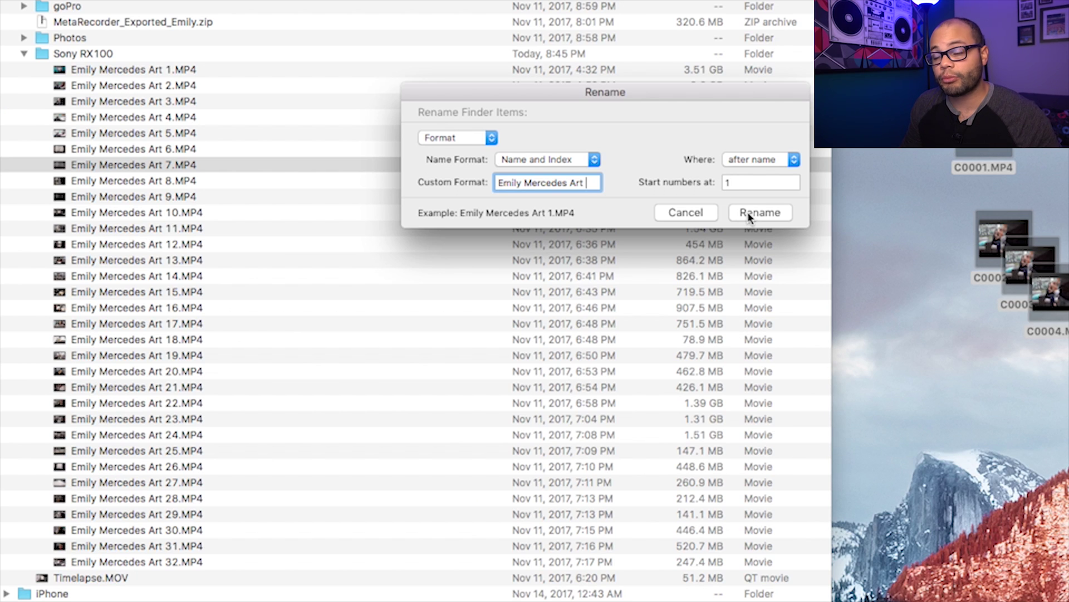
left_click(757, 188)
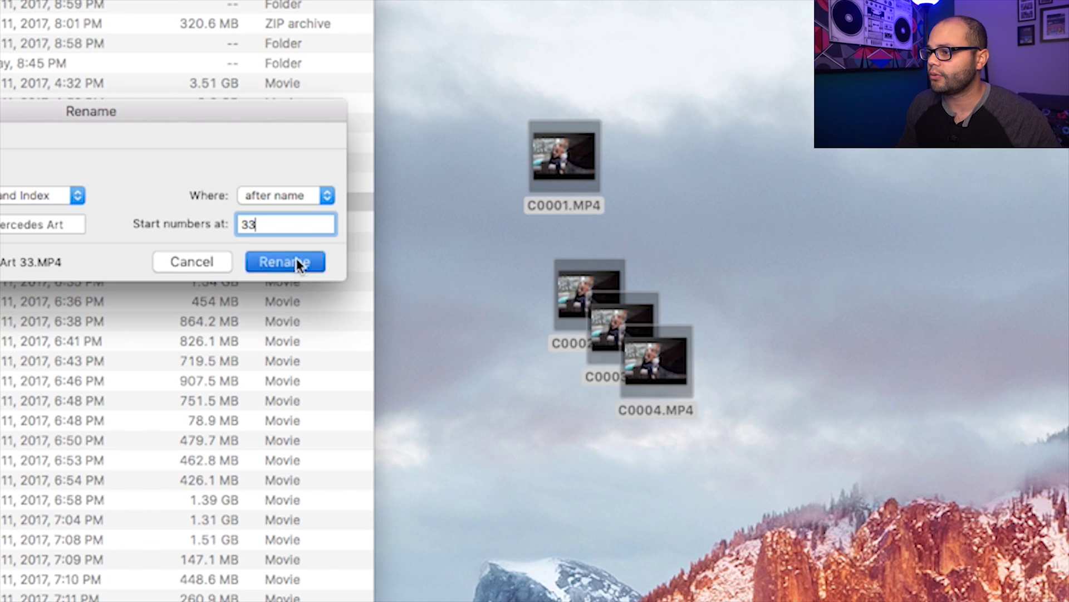
left_click(285, 261)
mouse_move(553, 162)
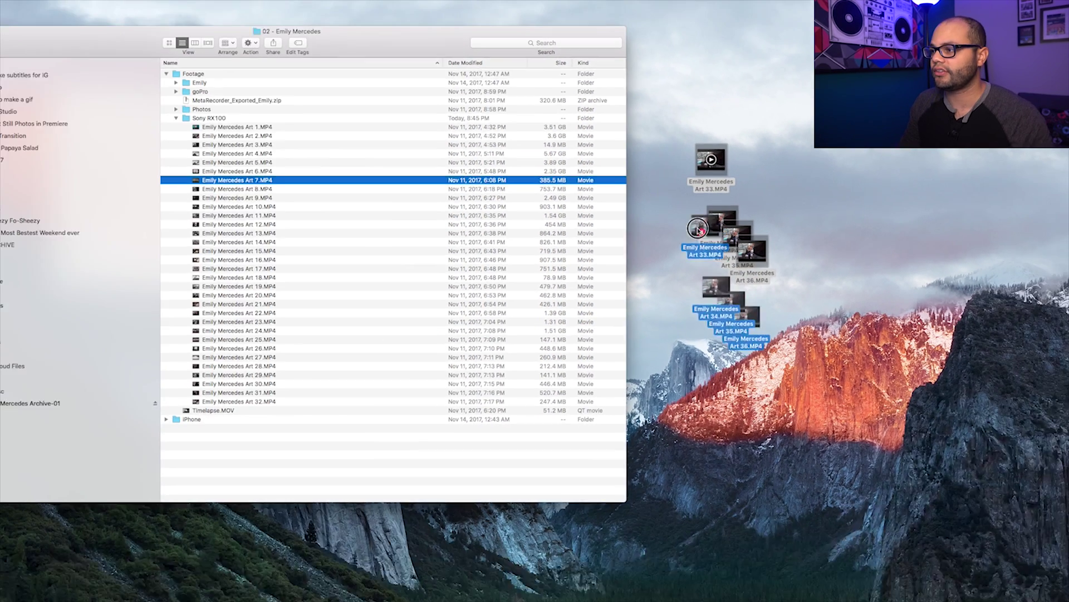
left_click_drag(549, 158, 0, 154)
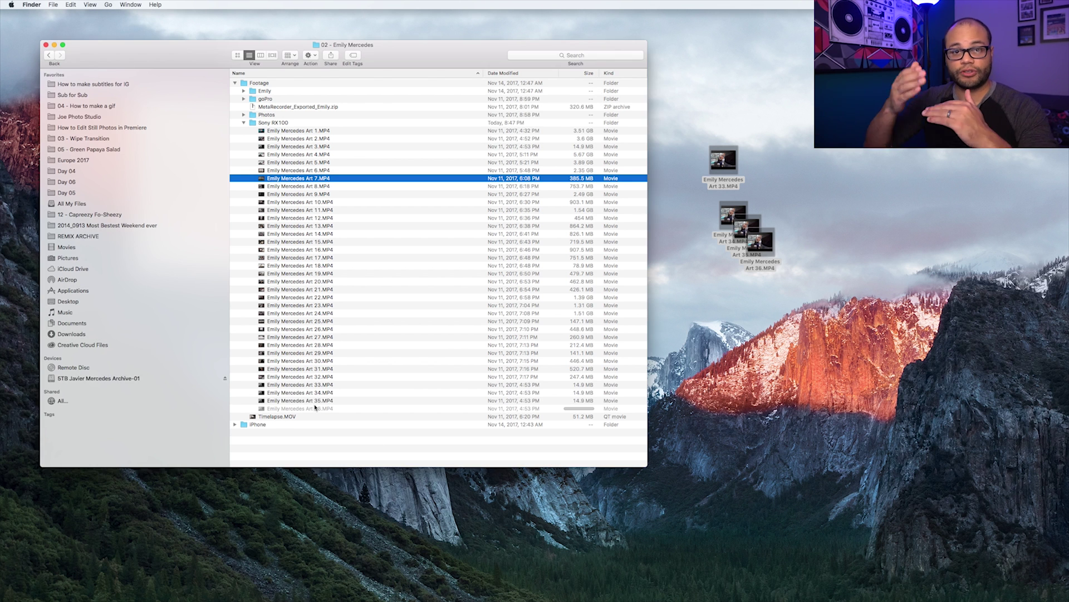
- Undo the folder move and rename the 32 clips with a zero-padded counter, e.g. 00001 Emily Mercedes Art
key("super+z")
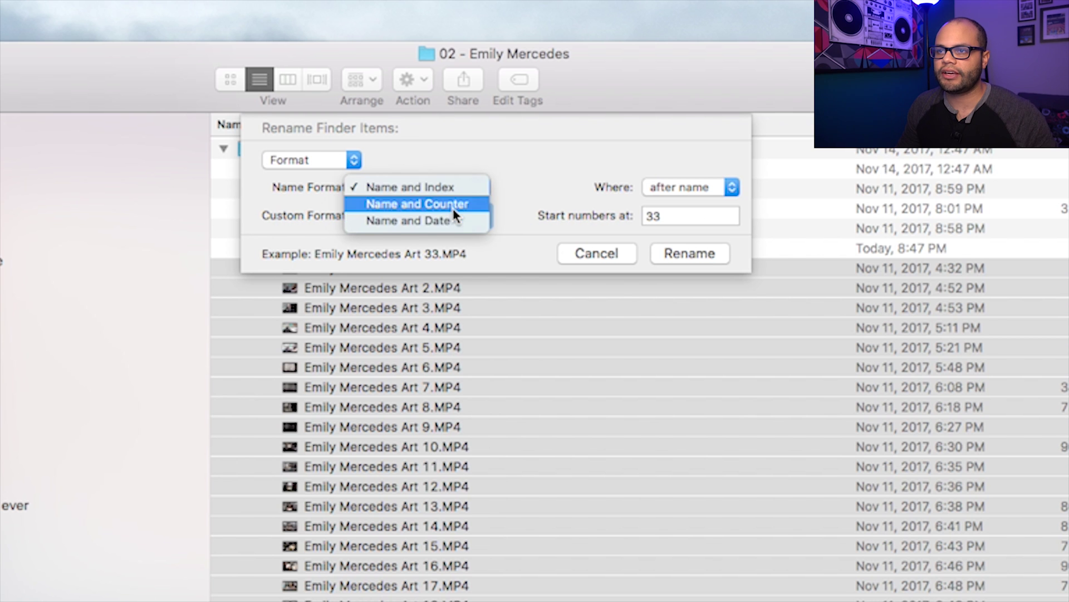
left_click(454, 215)
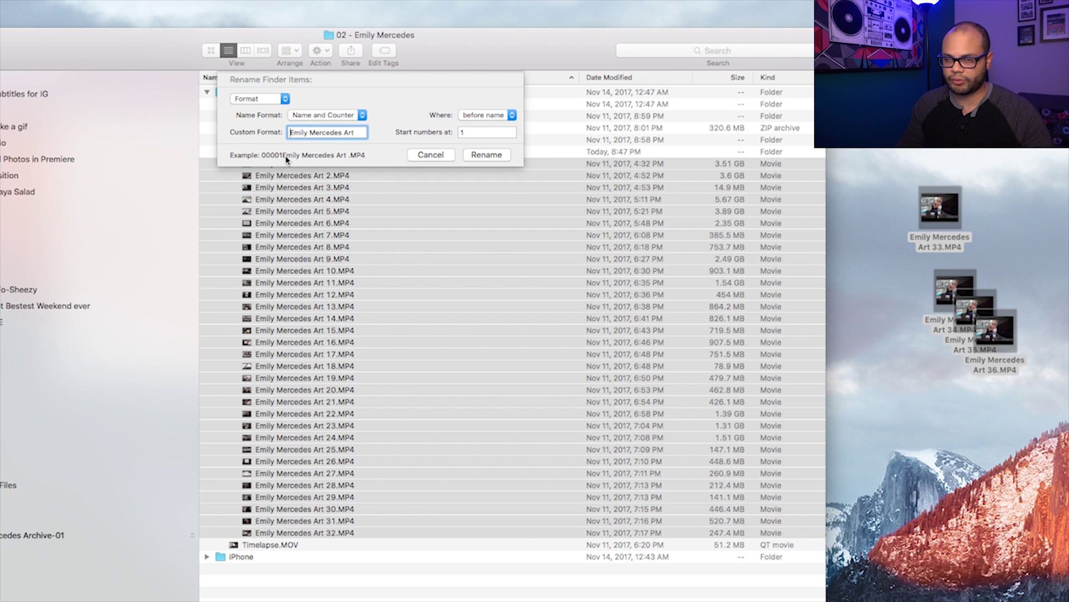
left_click(482, 155)
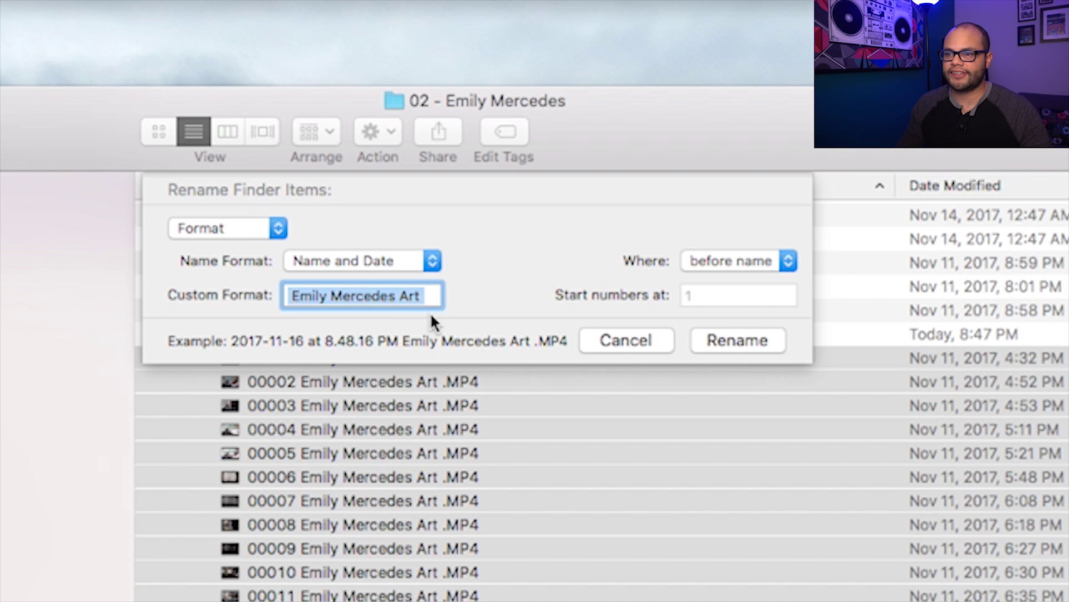
- Reopen the rename settings and switch the format back to Name and Index
left_click(326, 252)
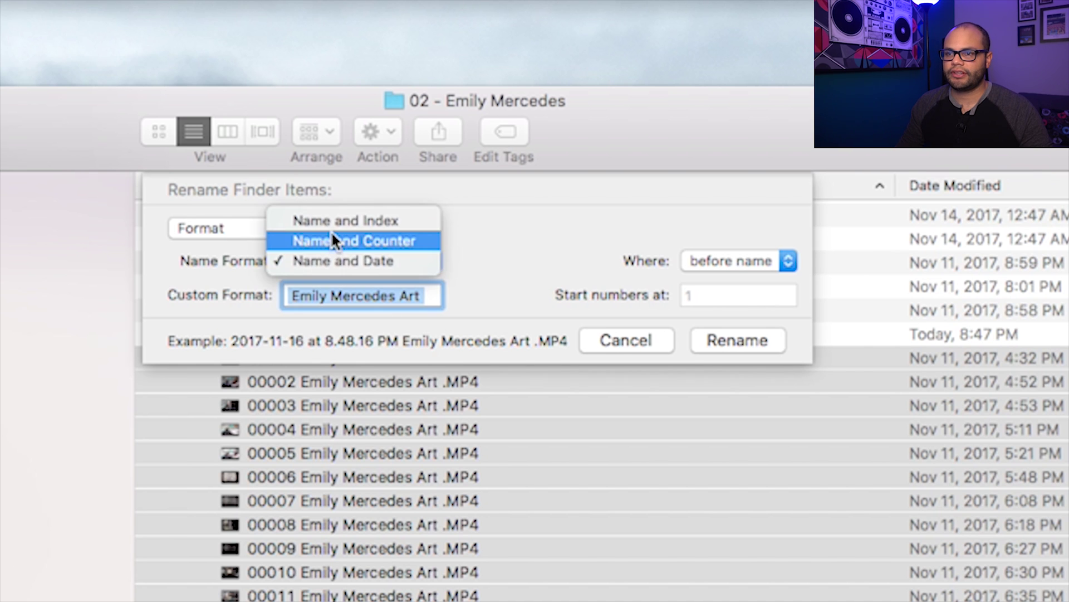
left_click(330, 239)
left_click(359, 261)
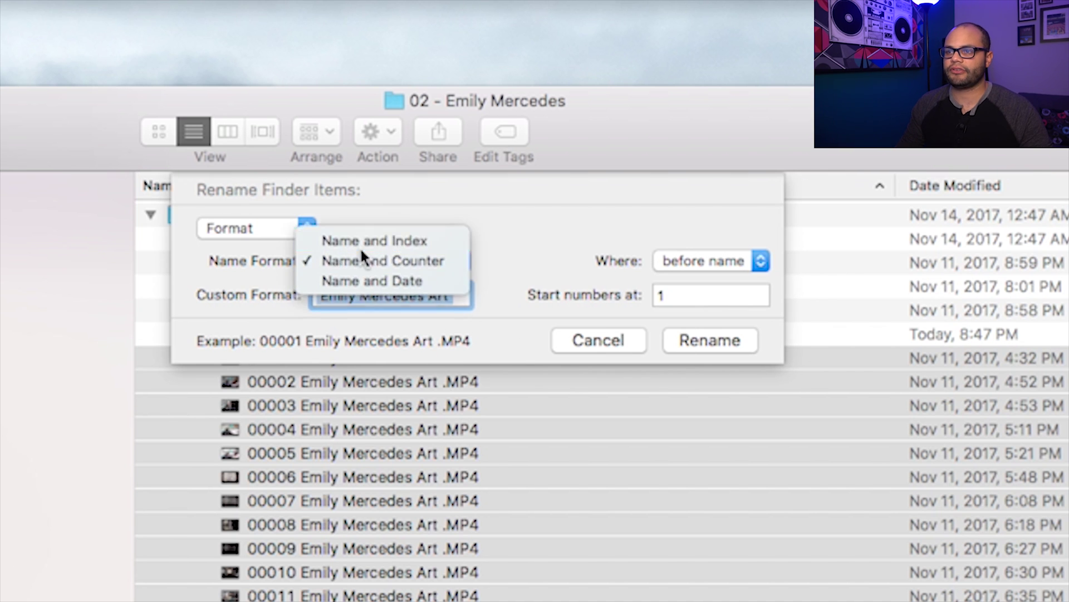